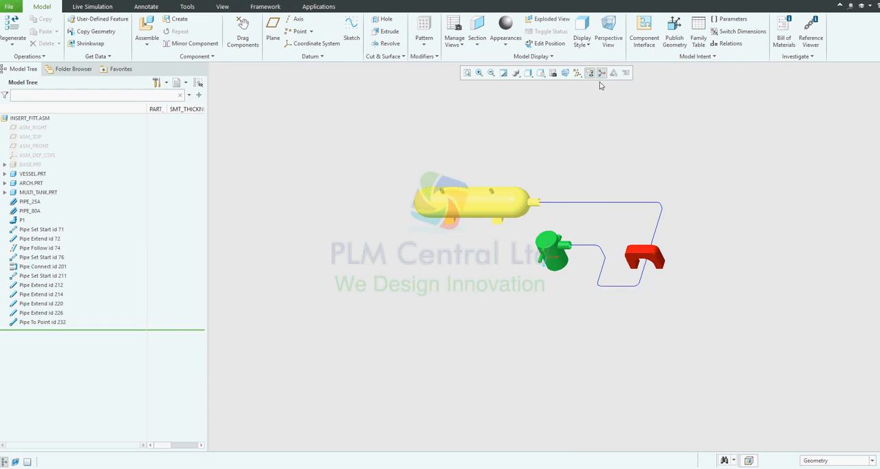
Open the Piping application for the assembly, preview the pipes with thickness, and return them to centerline display
click(315, 6)
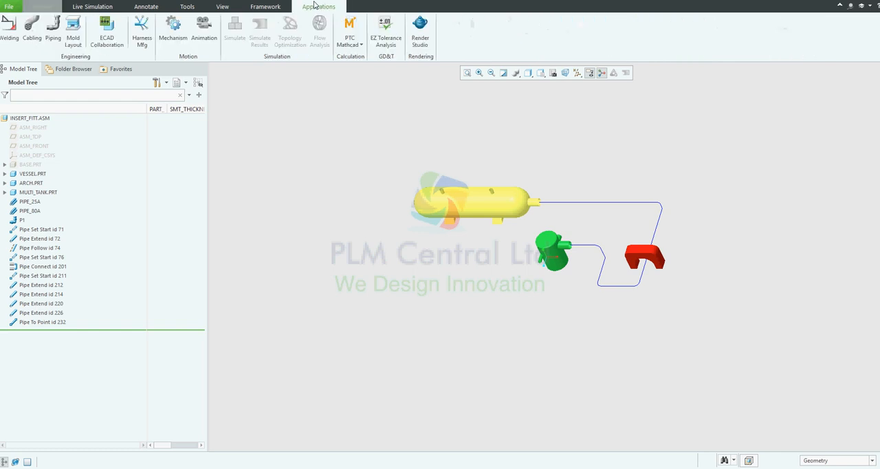
click(52, 34)
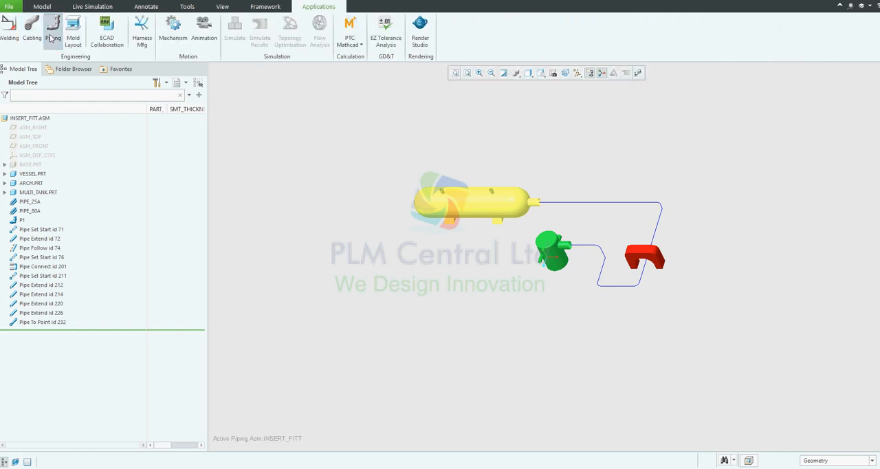
click(624, 74)
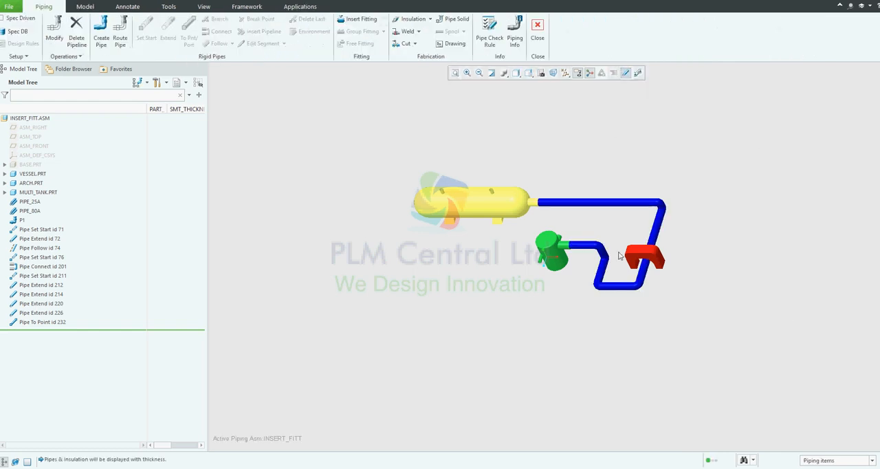
click(626, 73)
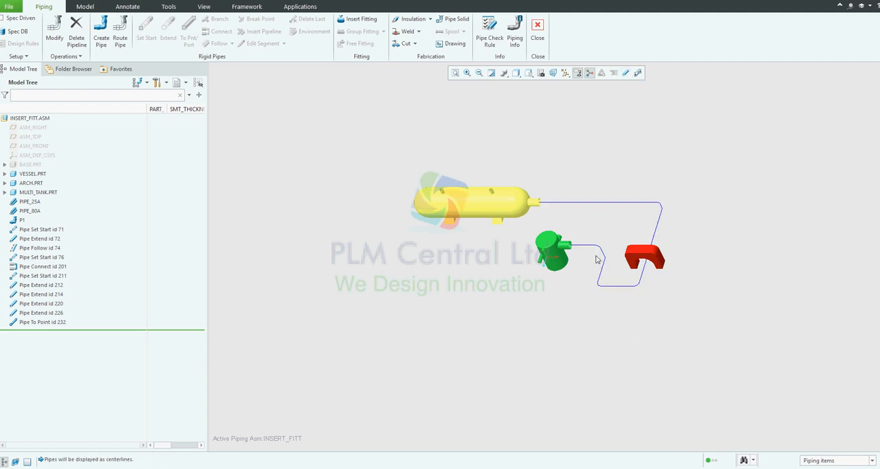
Convert three rounded pipeline bends into fitting corners: the one beside the green tank's nozzle and both ends of the lowest horizontal run
scroll(598, 255, up, 5)
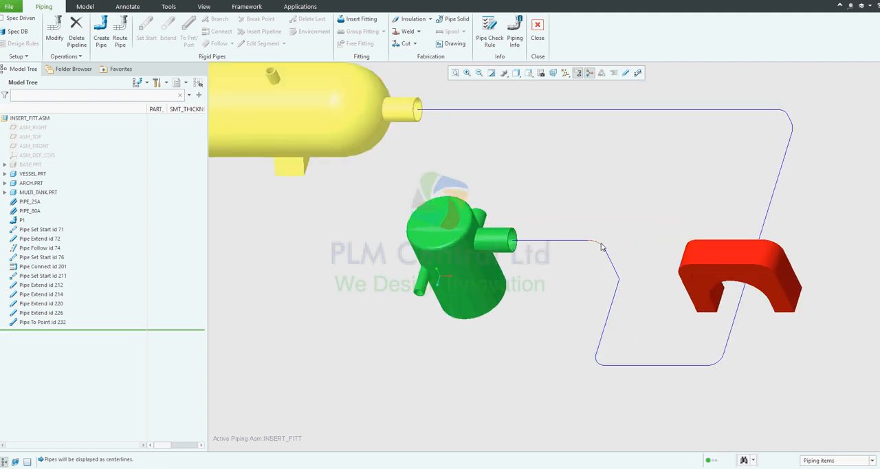
click(600, 246)
right_click(600, 246)
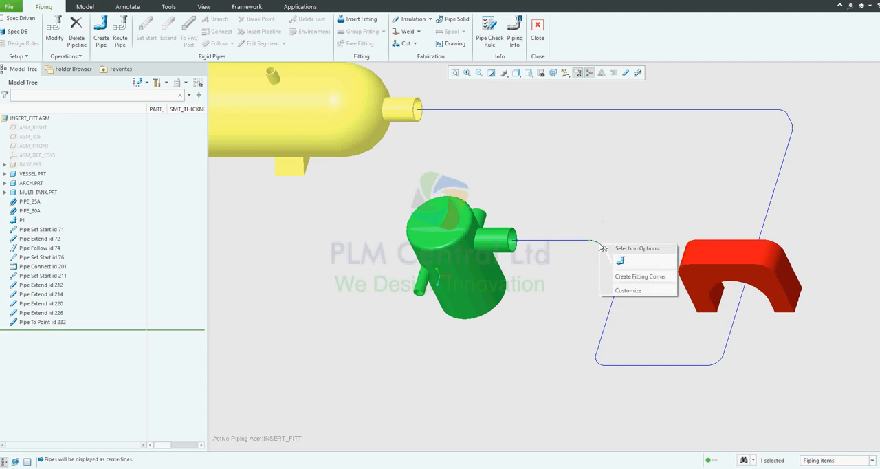
click(627, 278)
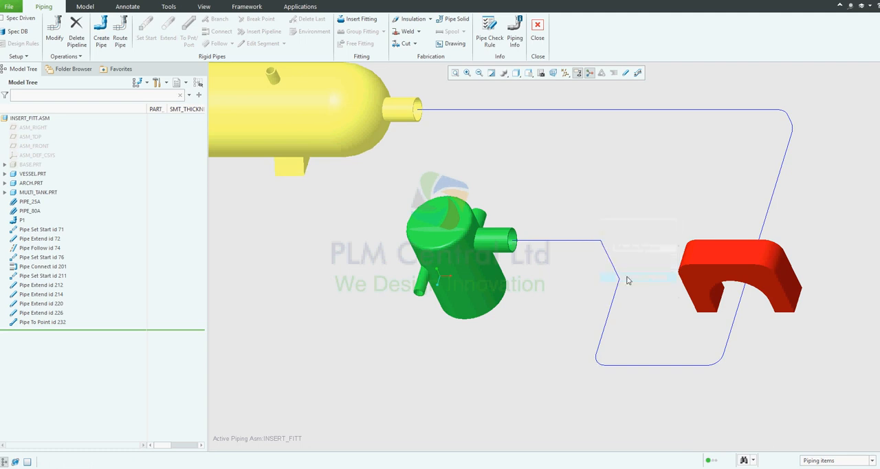
click(598, 363)
right_click(598, 363)
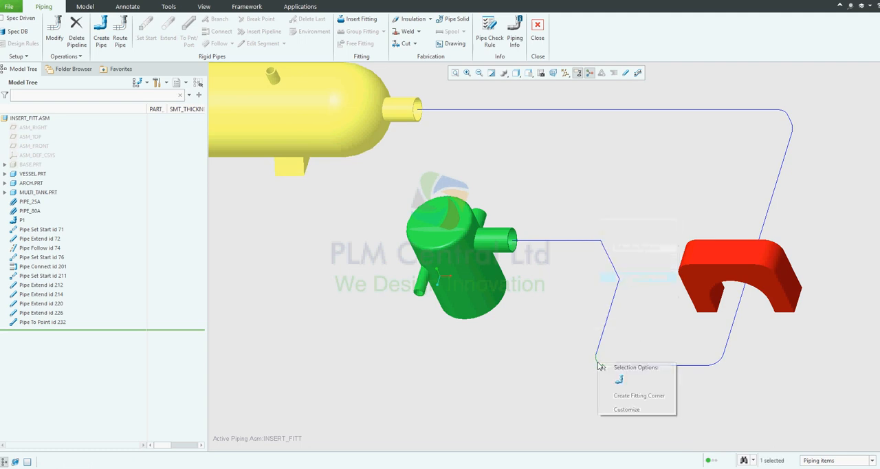
click(626, 397)
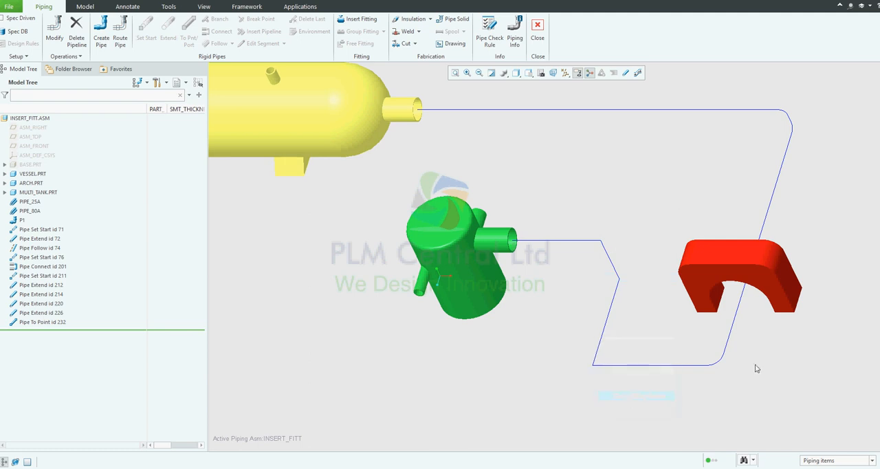
click(719, 364)
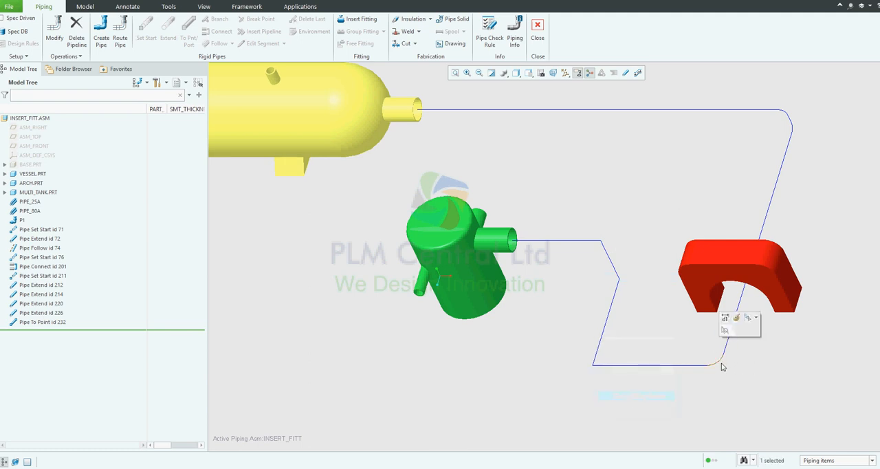
right_click(722, 366)
click(756, 426)
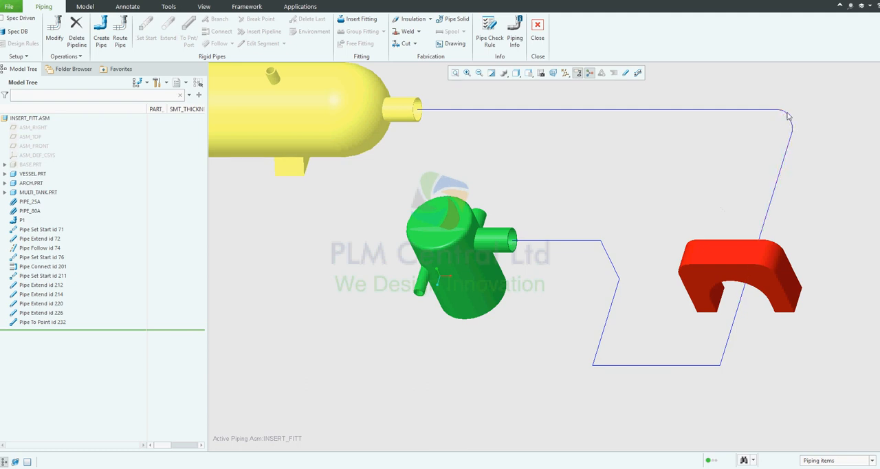
Insert a corner fitting from elbow_90_steel_bw.prt, instance ELBOW_90_BW-STEEL-S-80, at the first pipe corner after the green tank's nozzle
scroll(634, 257, down, 3)
scroll(634, 255, down, 2)
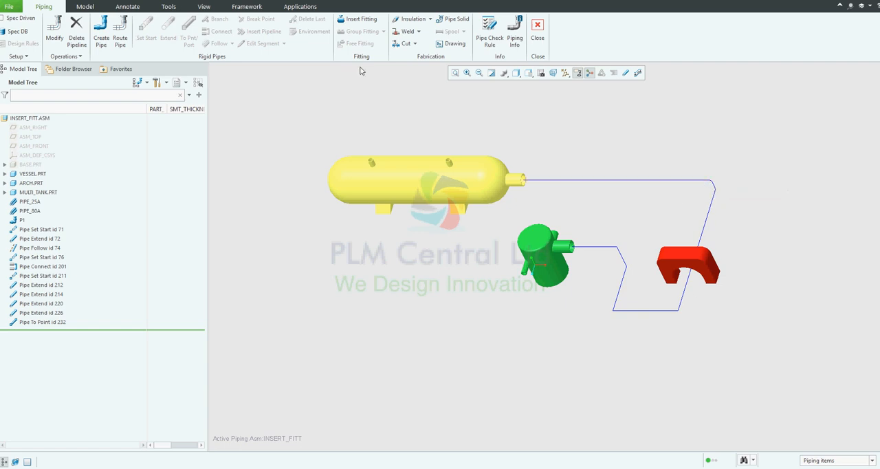
click(361, 20)
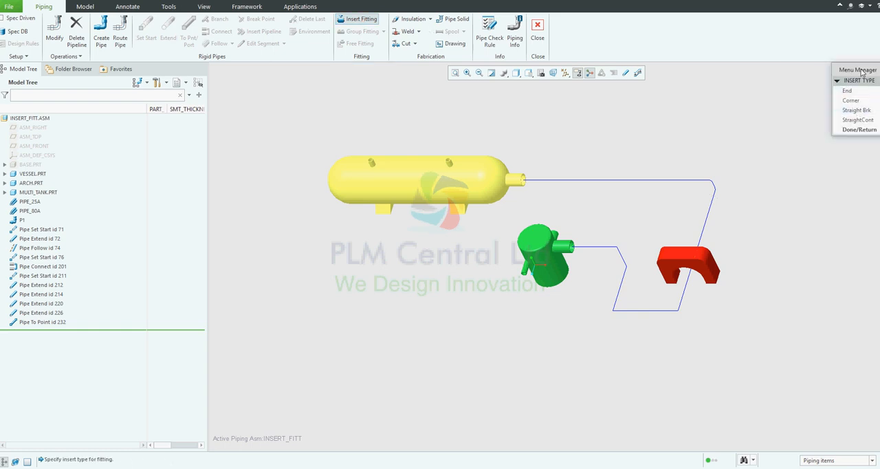
drag(861, 73, 720, 100)
click(715, 147)
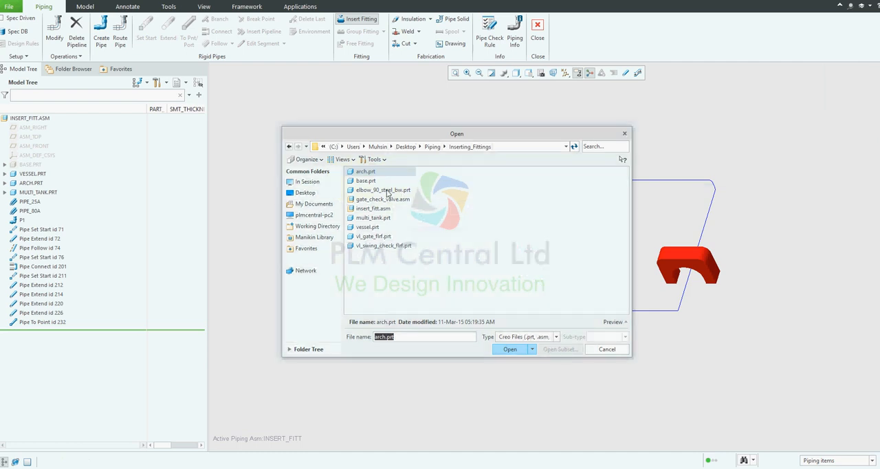
double_click(383, 190)
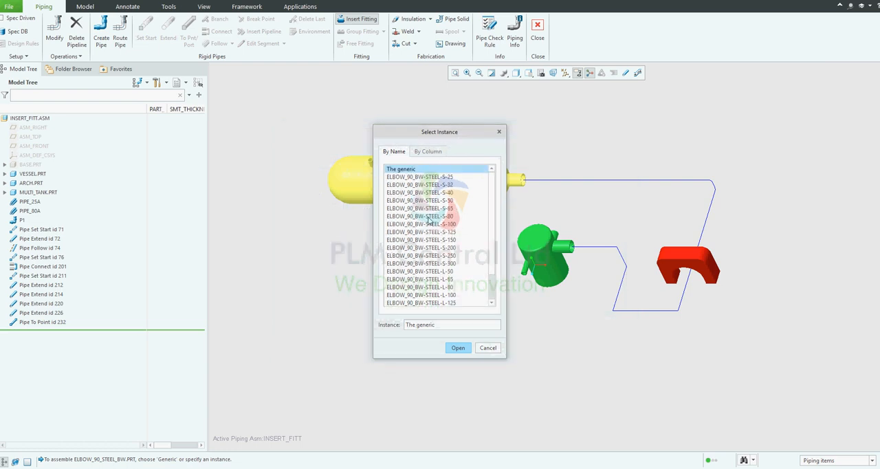
double_click(430, 216)
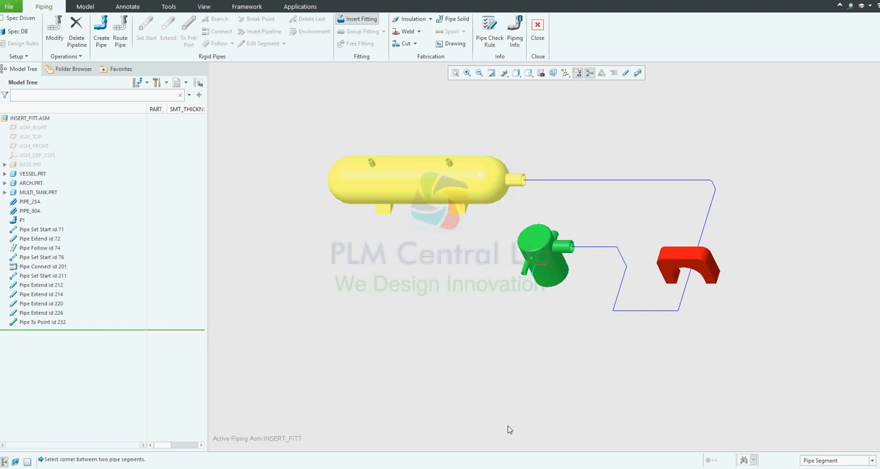
click(617, 252)
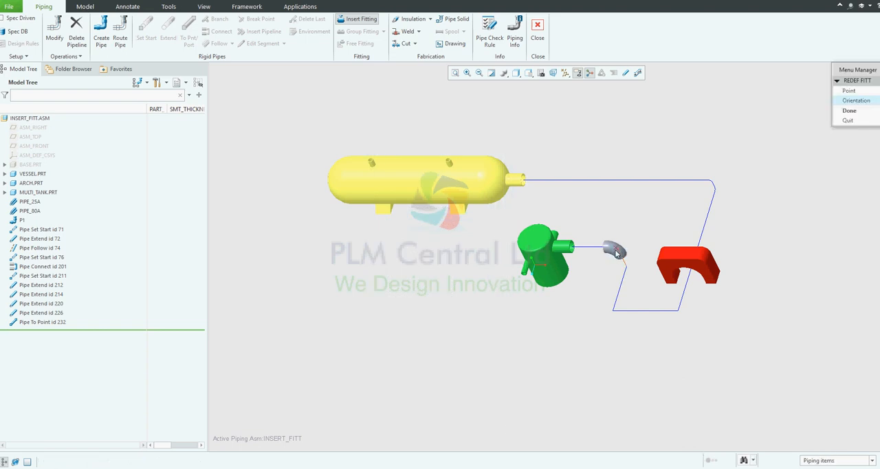
click(850, 110)
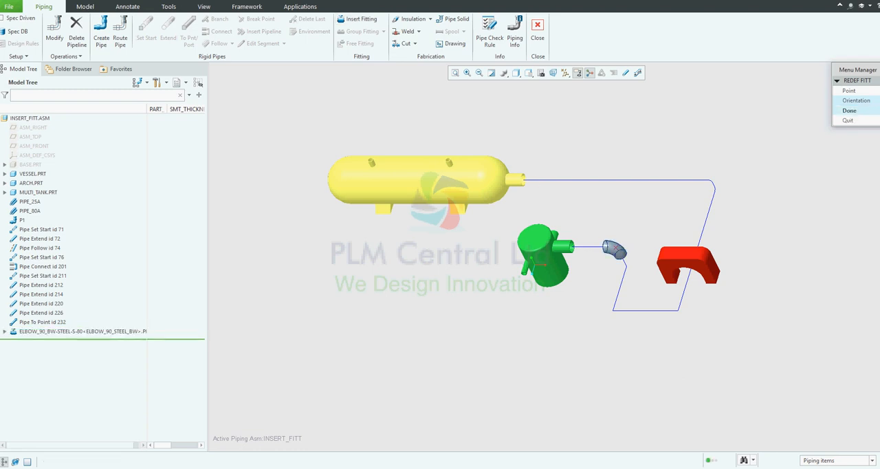
click(54, 332)
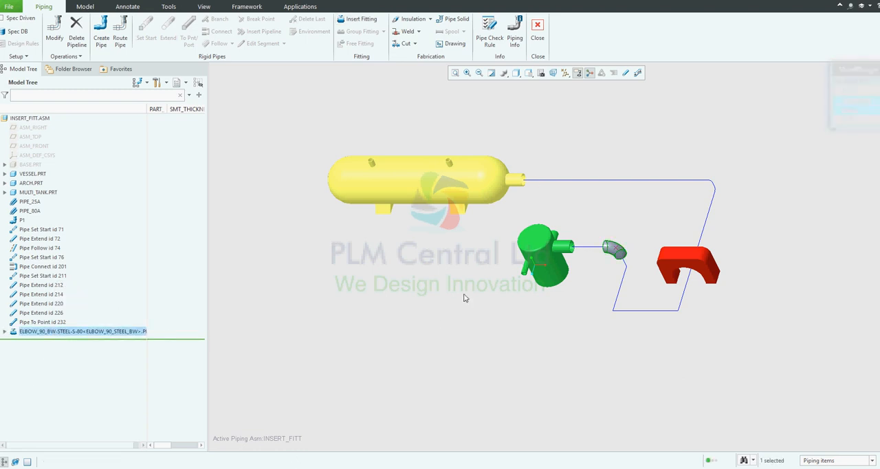
Insert another ELBOW_90_BW-STEEL-S-80 corner fitting at the second pipe corner, just below the first elbow
click(352, 19)
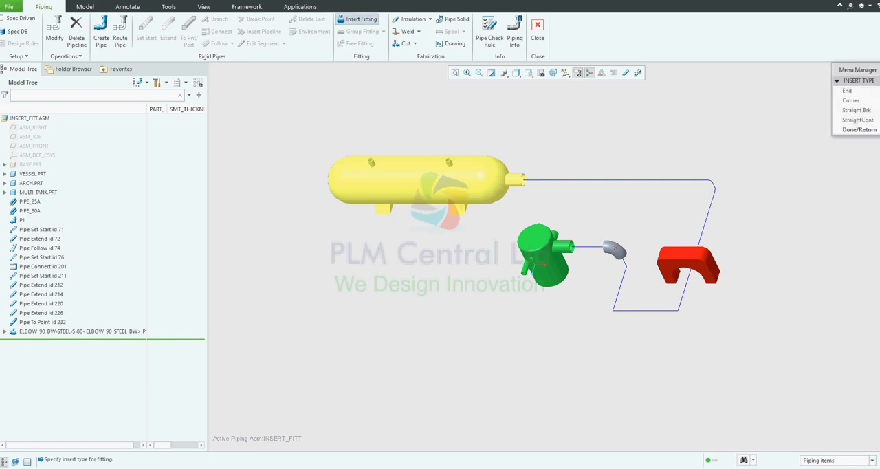
click(850, 100)
click(859, 129)
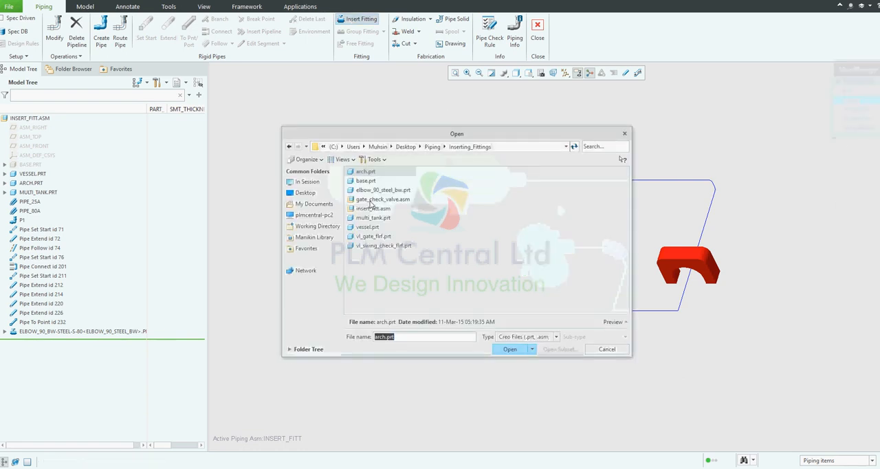
double_click(382, 190)
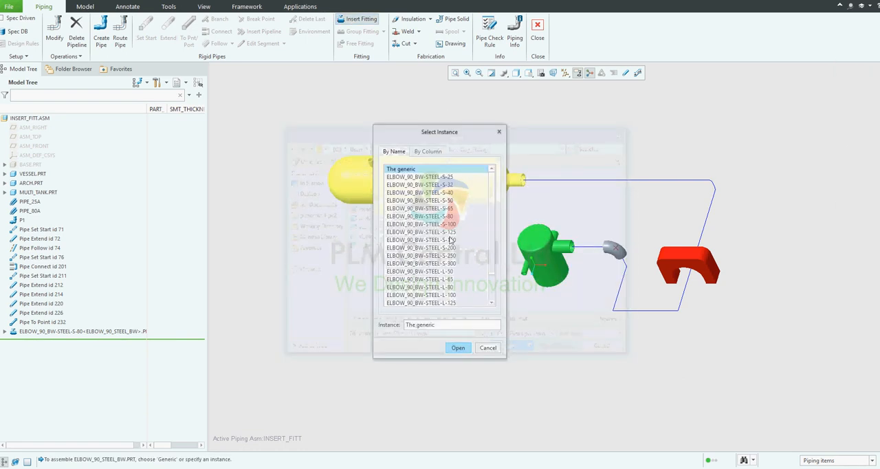
double_click(441, 215)
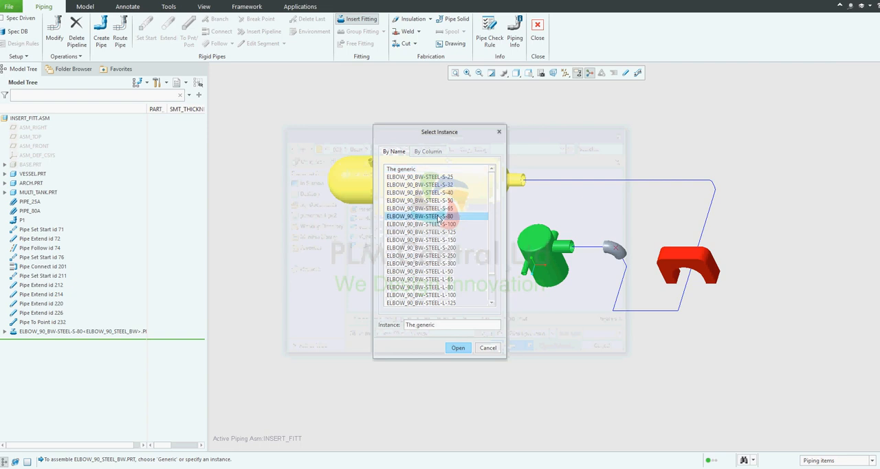
click(624, 269)
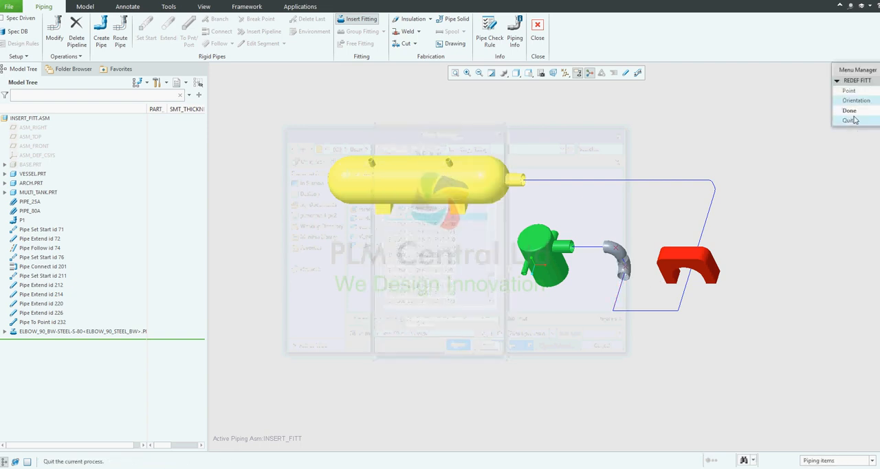
click(849, 111)
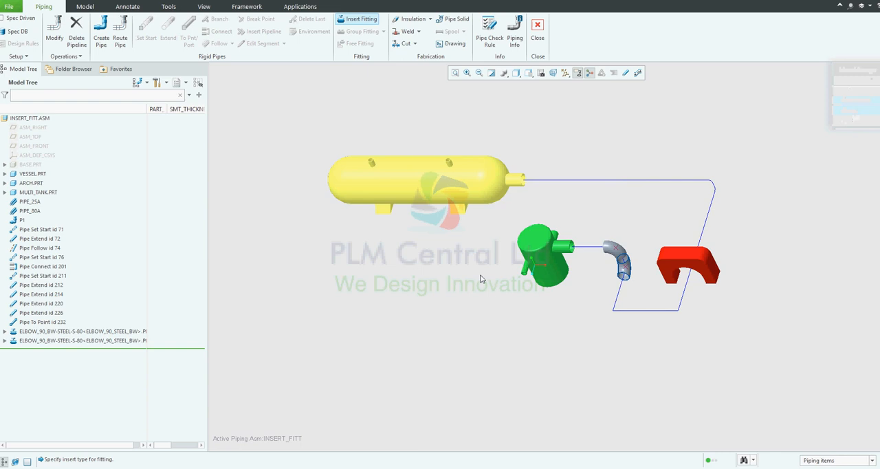
Insert an ELBOW_90_BW-STEEL-S-80 corner fitting at the end of the lowest horizontal run nearer the green tank
click(854, 102)
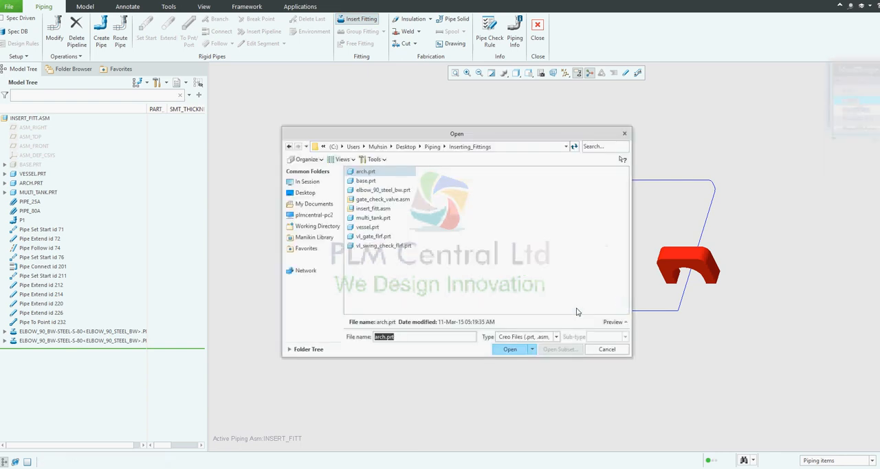
double_click(380, 192)
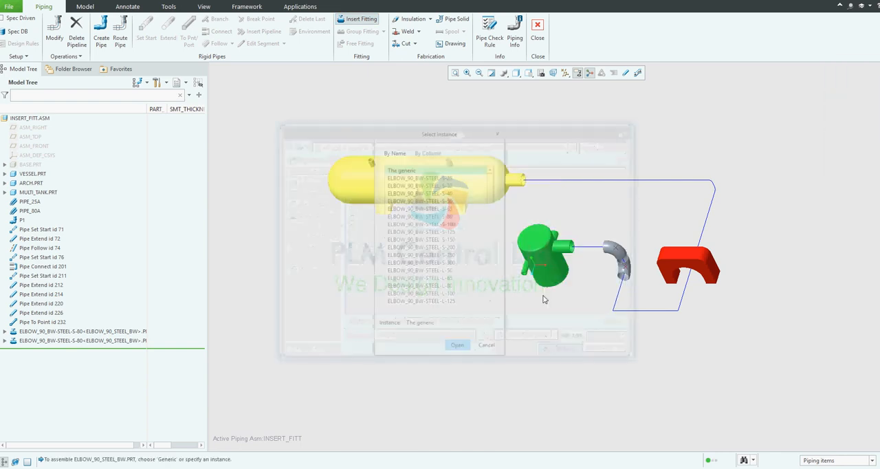
double_click(432, 216)
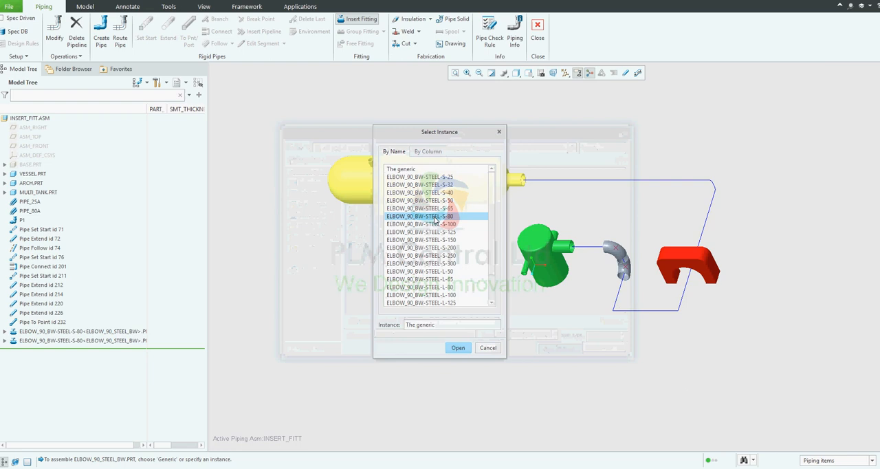
click(614, 309)
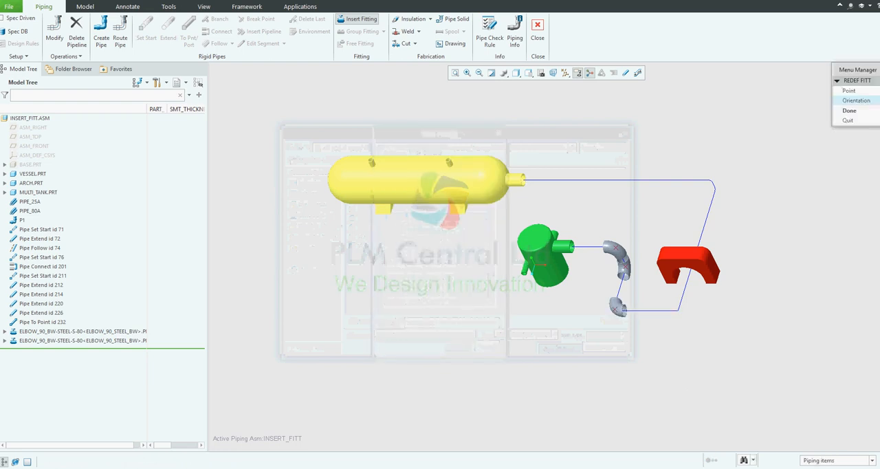
click(857, 113)
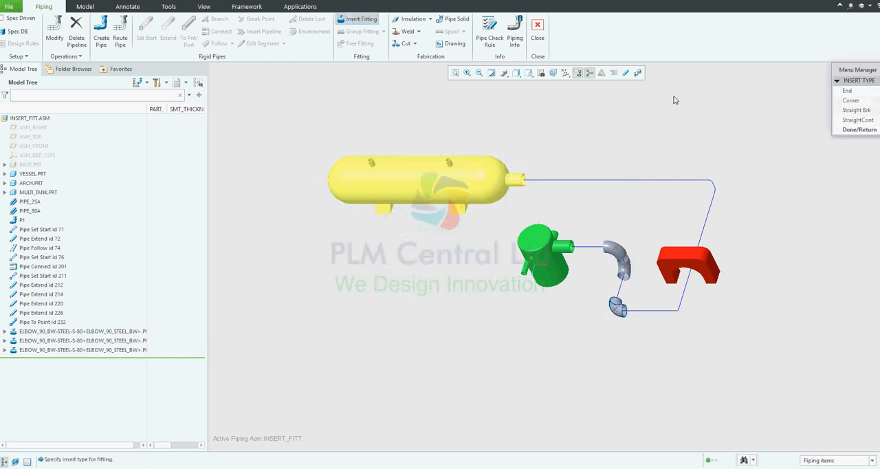
Insert an ELBOW_90_BW-STEEL-S-80 corner fitting where the lowest horizontal run turns toward the red arch
click(850, 100)
double_click(382, 190)
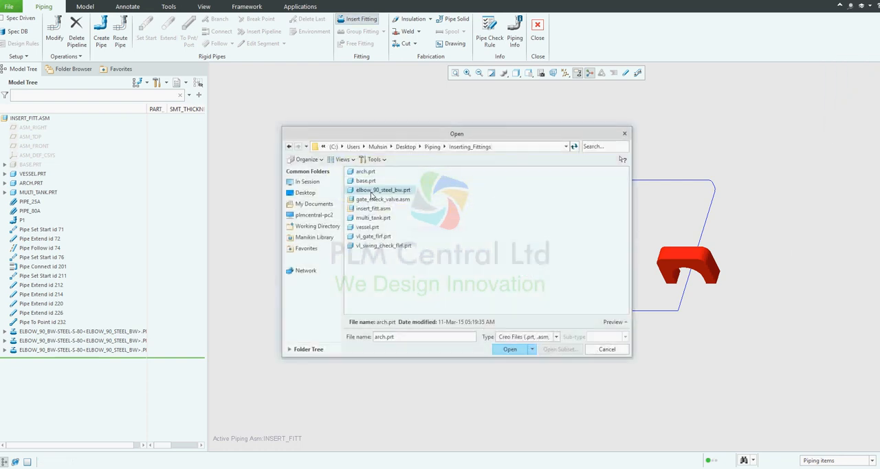
click(454, 217)
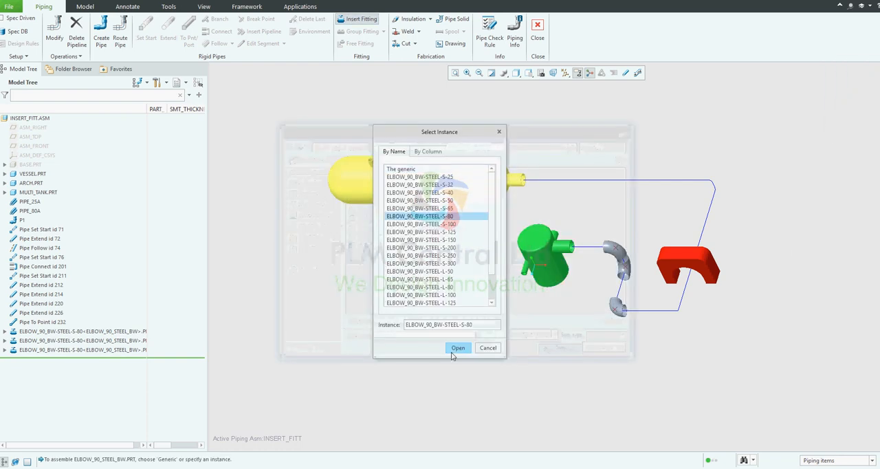
click(457, 348)
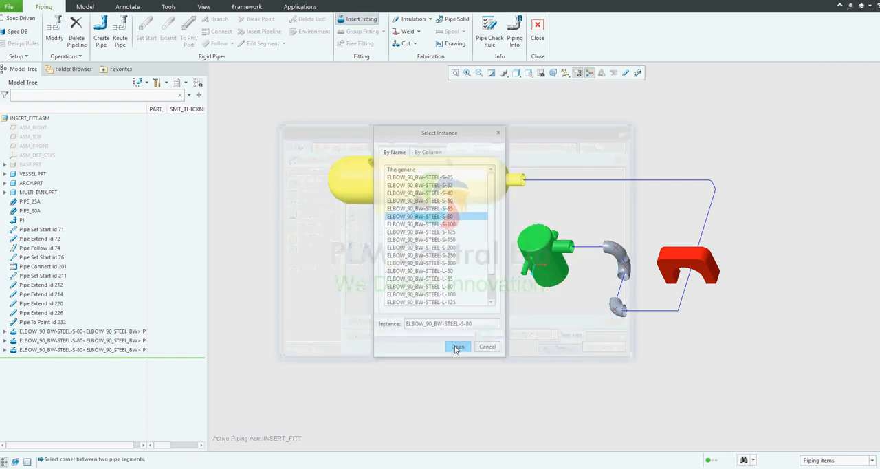
click(681, 311)
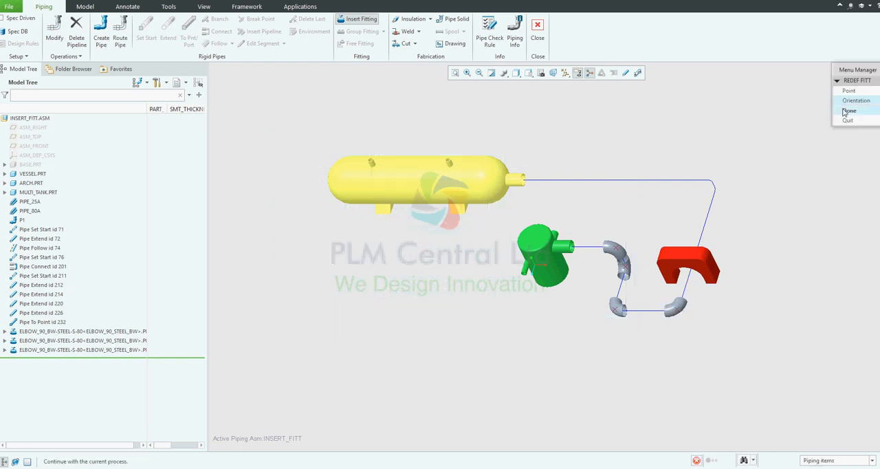
click(847, 111)
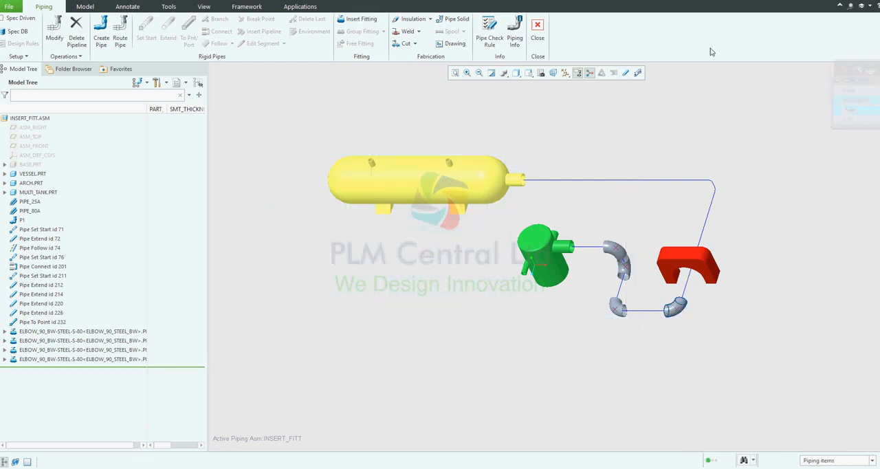
Insert gate_check_valve.asm as a straight-break fitting on the yellow vessel's horizontal pipe run, at length ratio 0.3, aligned by the gate valve's outer flange point
click(362, 20)
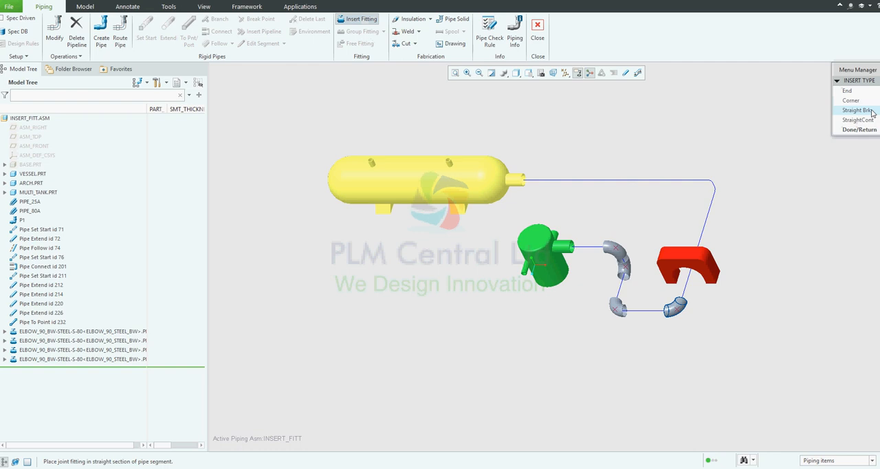
click(870, 111)
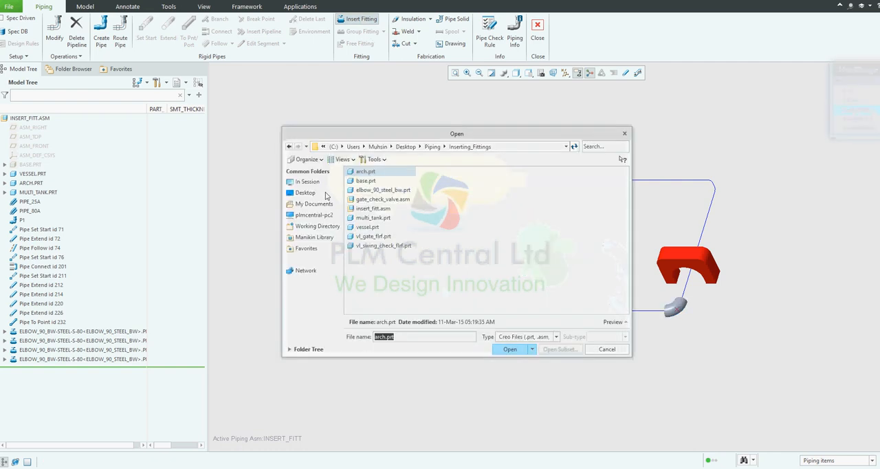
double_click(382, 199)
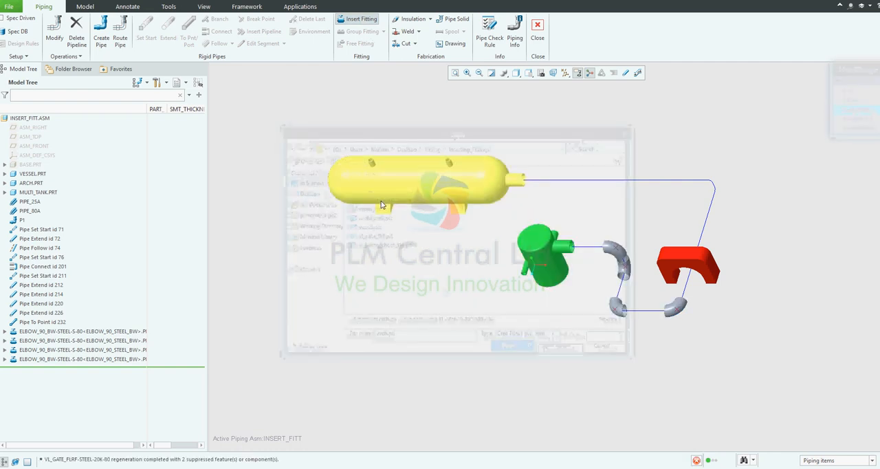
click(589, 181)
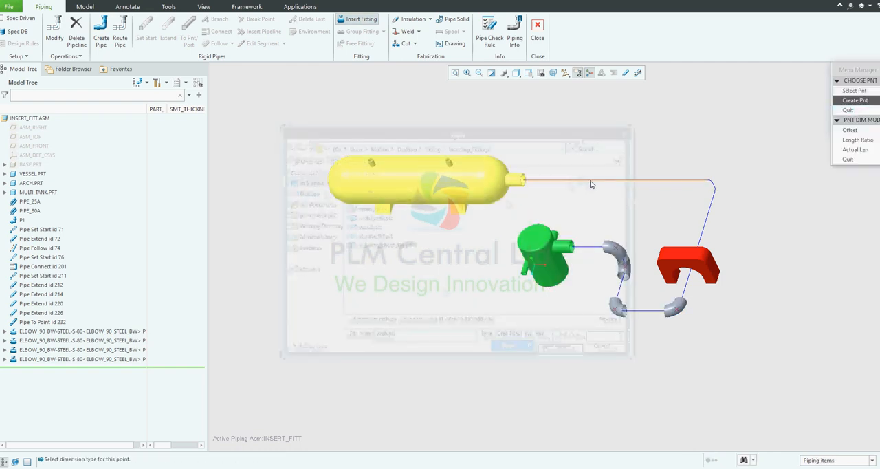
click(870, 141)
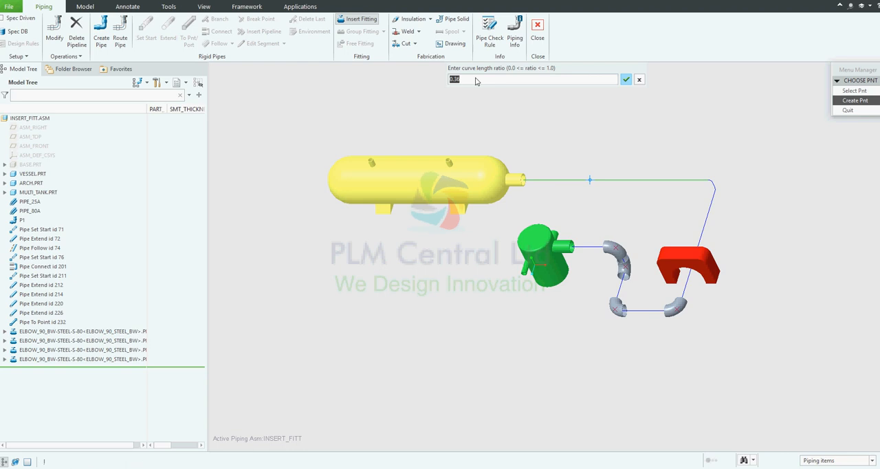
click(475, 81)
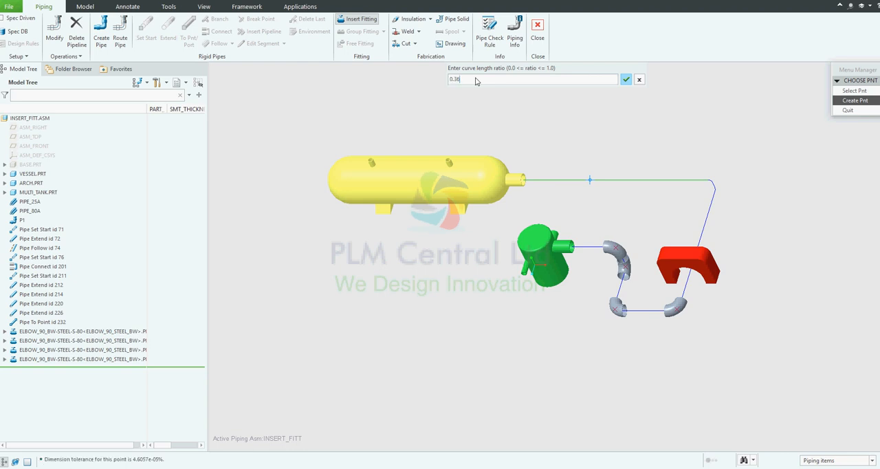
key(Return)
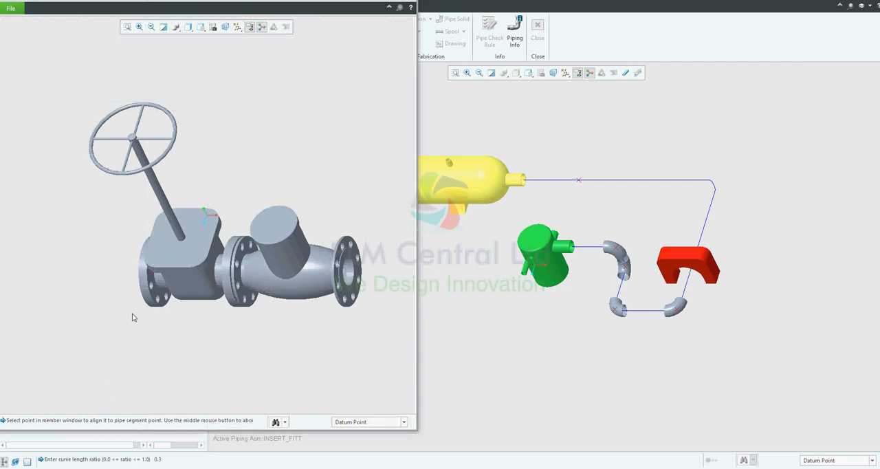
click(152, 275)
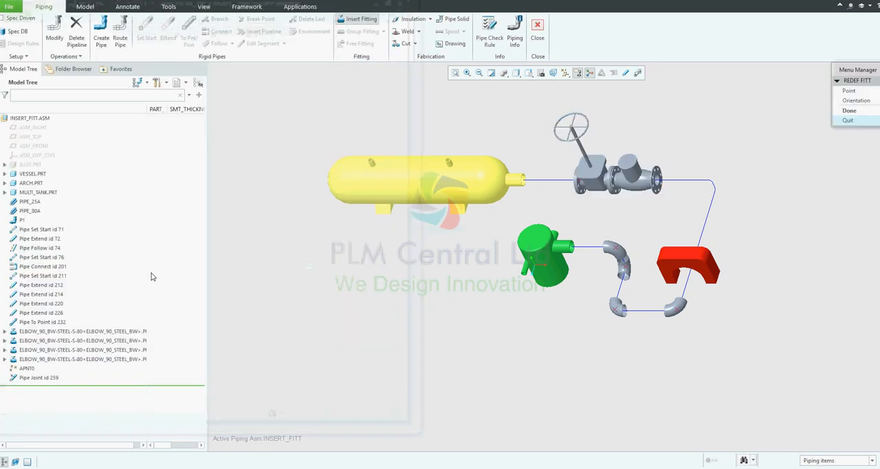
click(849, 111)
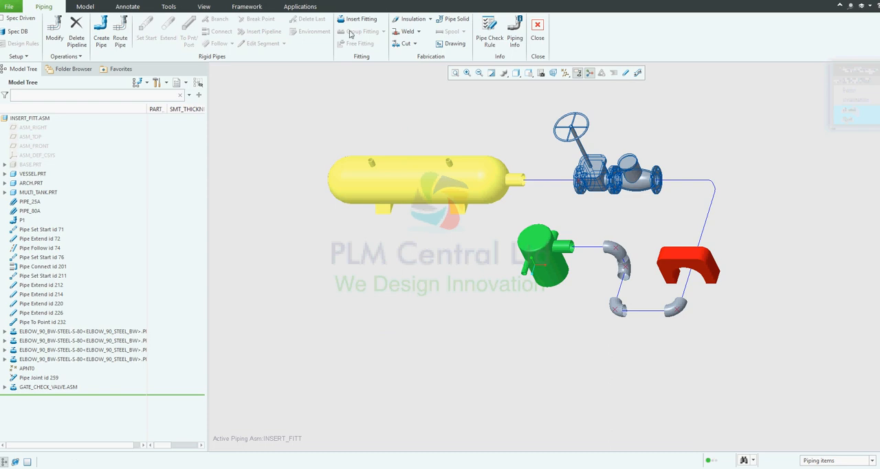
Check the whole pipeline in thick pipe display and return it to centerline display
click(624, 74)
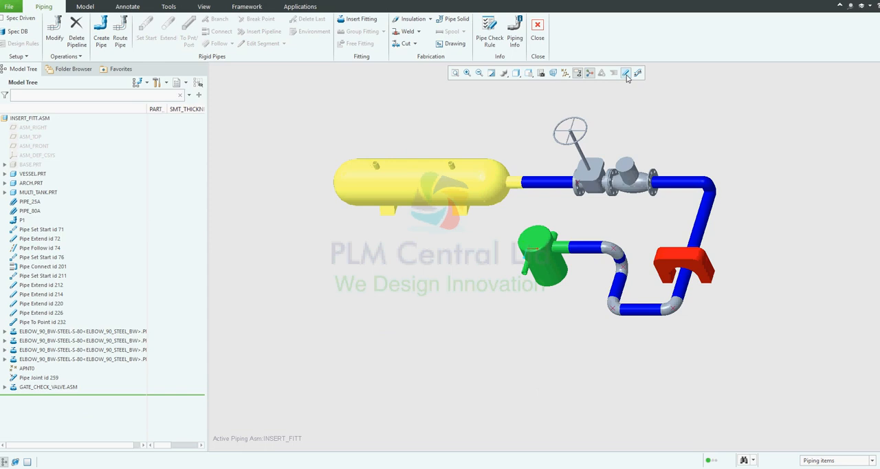
click(626, 73)
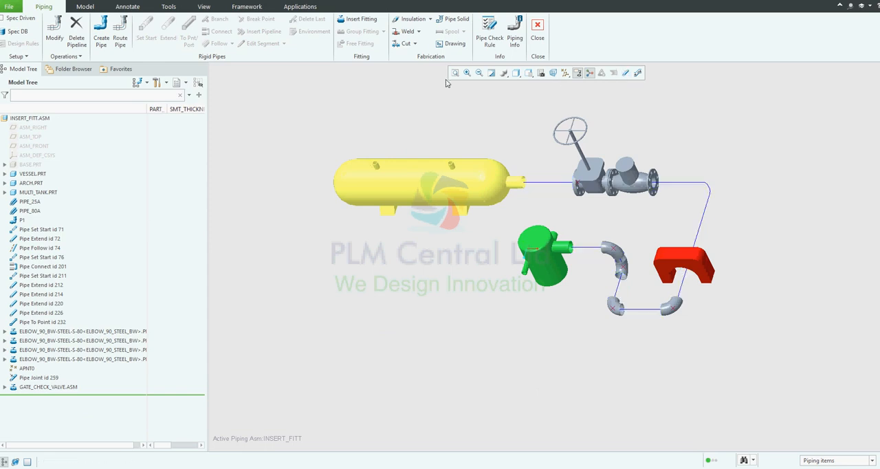
Make pipe solids for the segments of pipeline P1 in the INSERT_FITT assembly
click(455, 20)
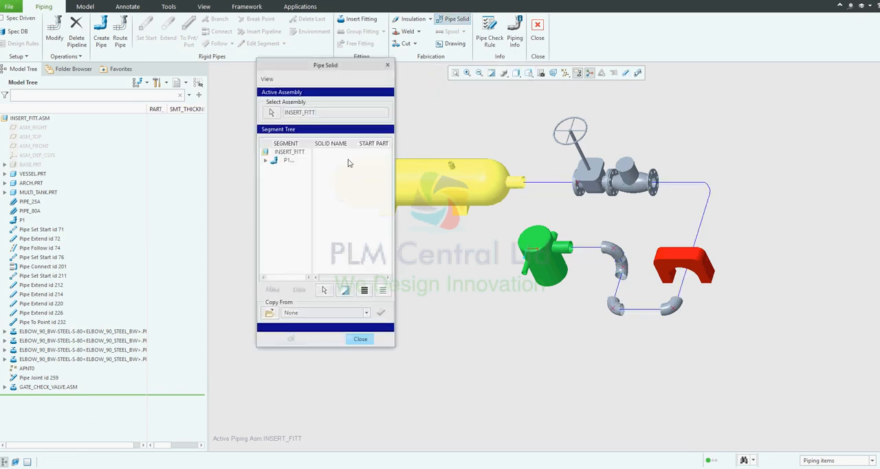
click(265, 162)
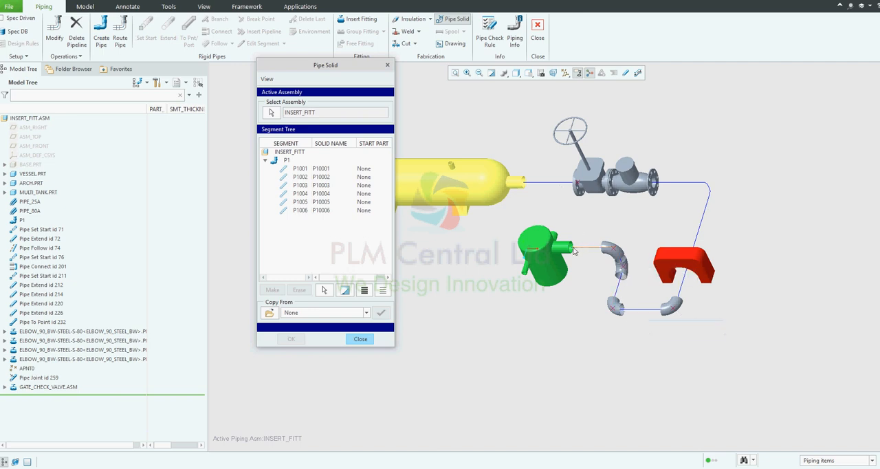
click(266, 162)
click(288, 160)
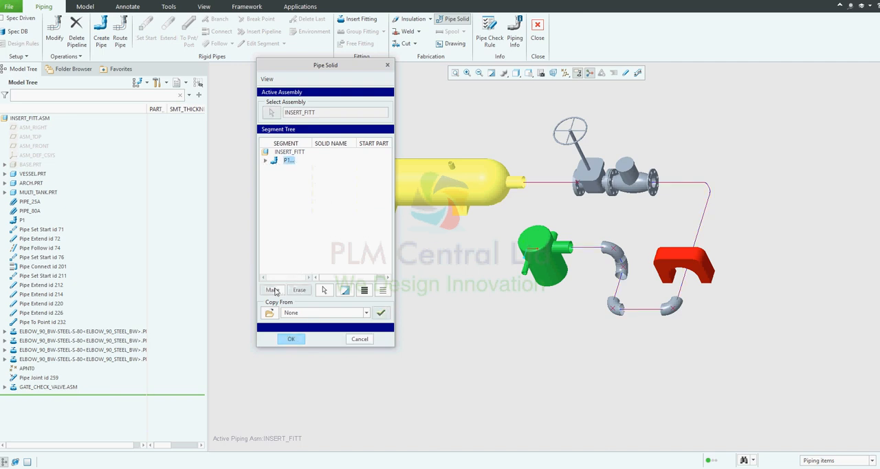
click(272, 290)
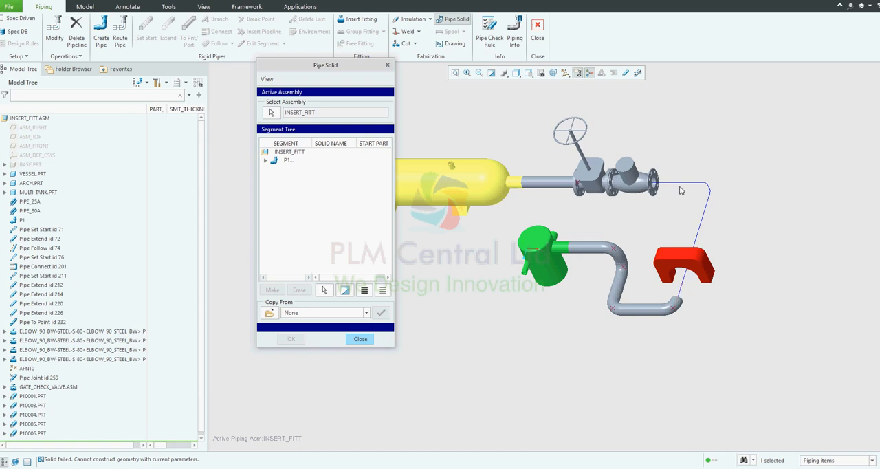
click(365, 340)
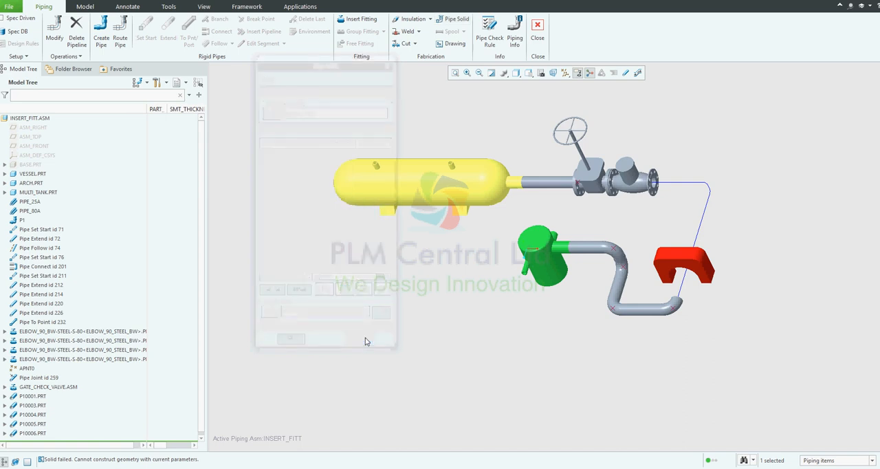
Examine the parameters of pipe solid P10001.PRT, including LENGTH_CENTER and LENGTH_PRE_CUT, with the full parameter names readable
click(31, 397)
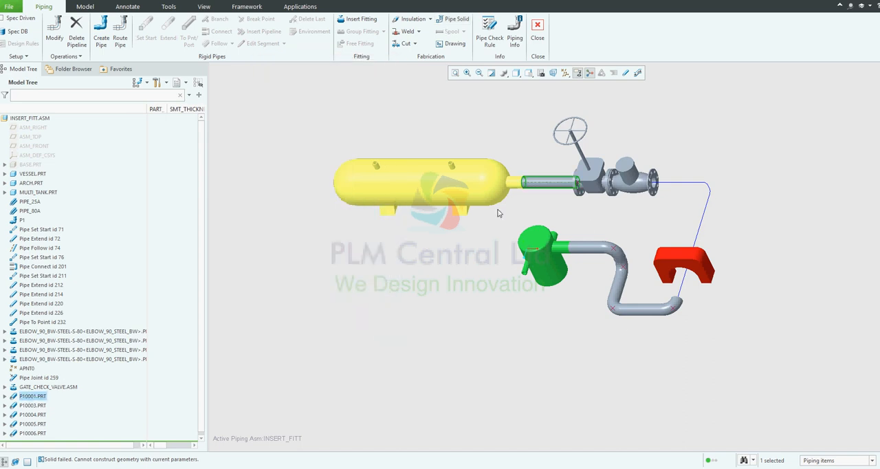
right_click(42, 397)
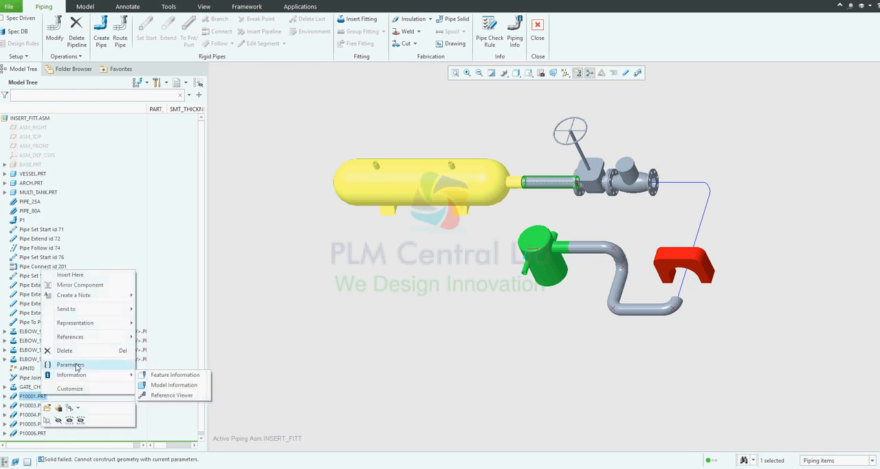
click(71, 365)
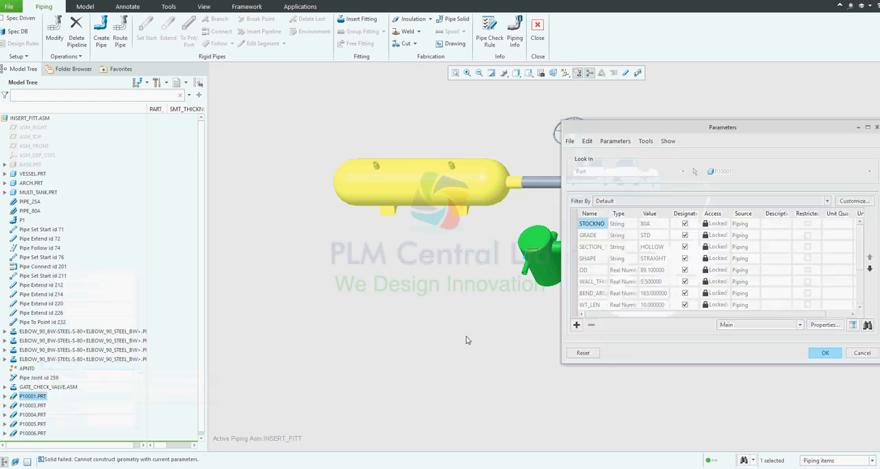
double_click(608, 213)
scroll(617, 278, down, 2)
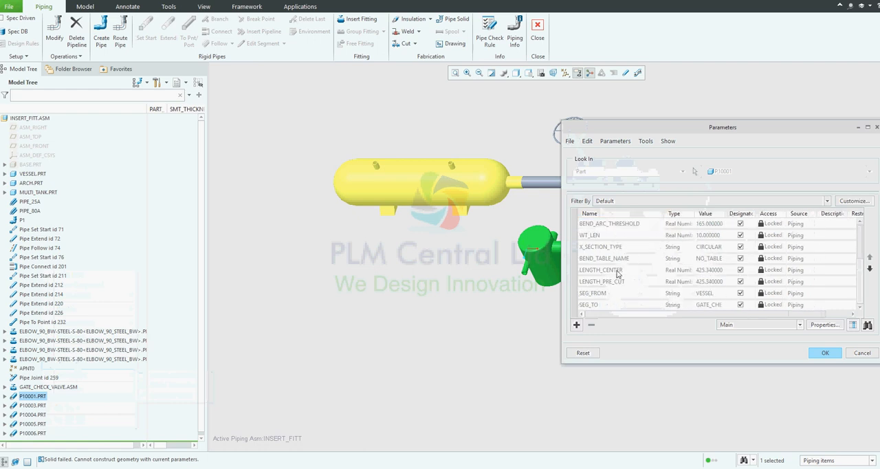
click(628, 271)
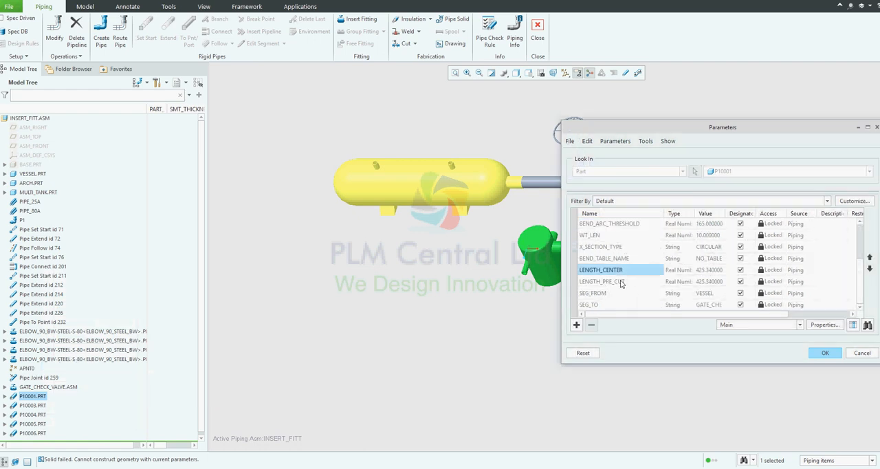
click(622, 280)
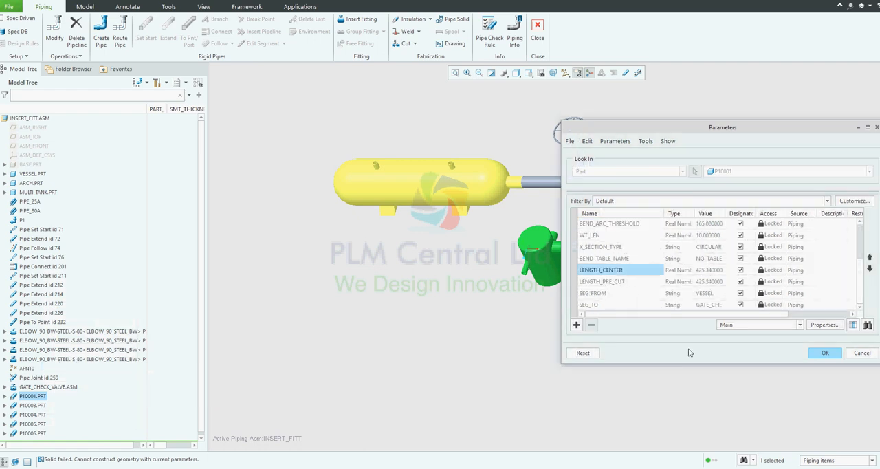
click(840, 353)
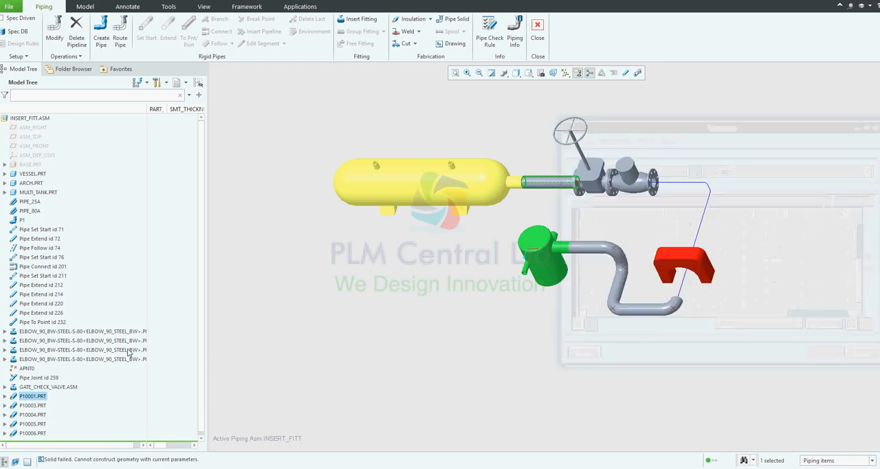